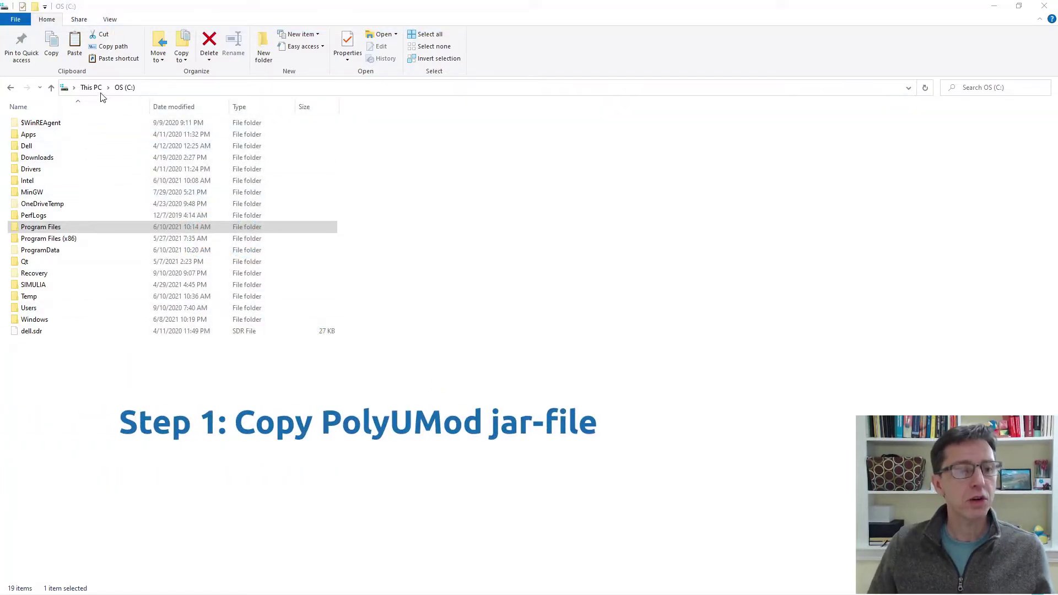
# Step: Select com.comsol.testextmat_1.0.0.jar in PolymerFEM\PolyUMod\PolyUMod_COMSOL\COMSOL_v5.6 for copying
pyautogui.click(30, 231)
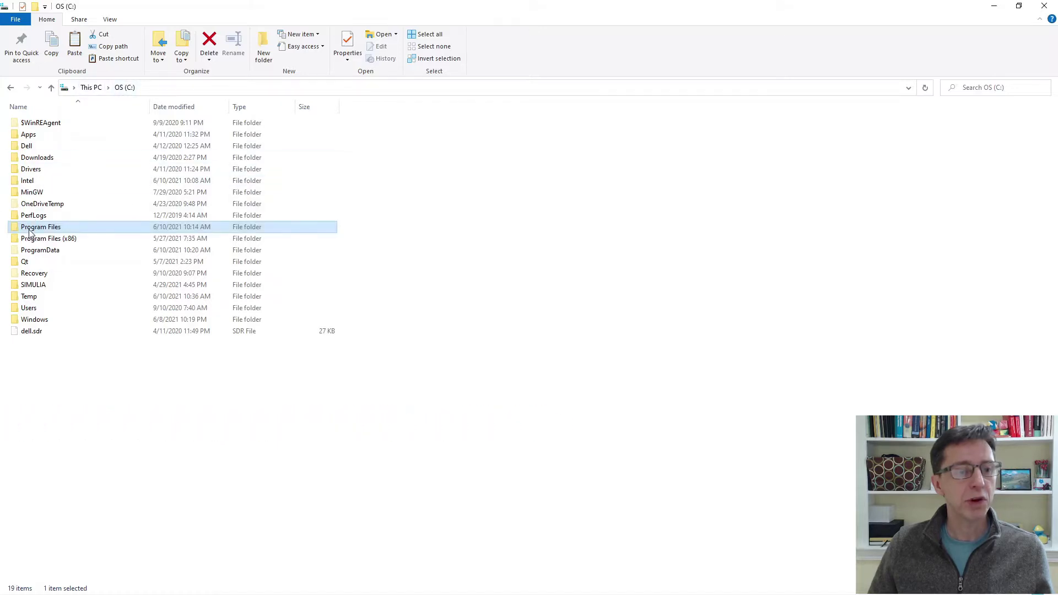
pyautogui.doubleClick(30, 231)
pyautogui.press('p')
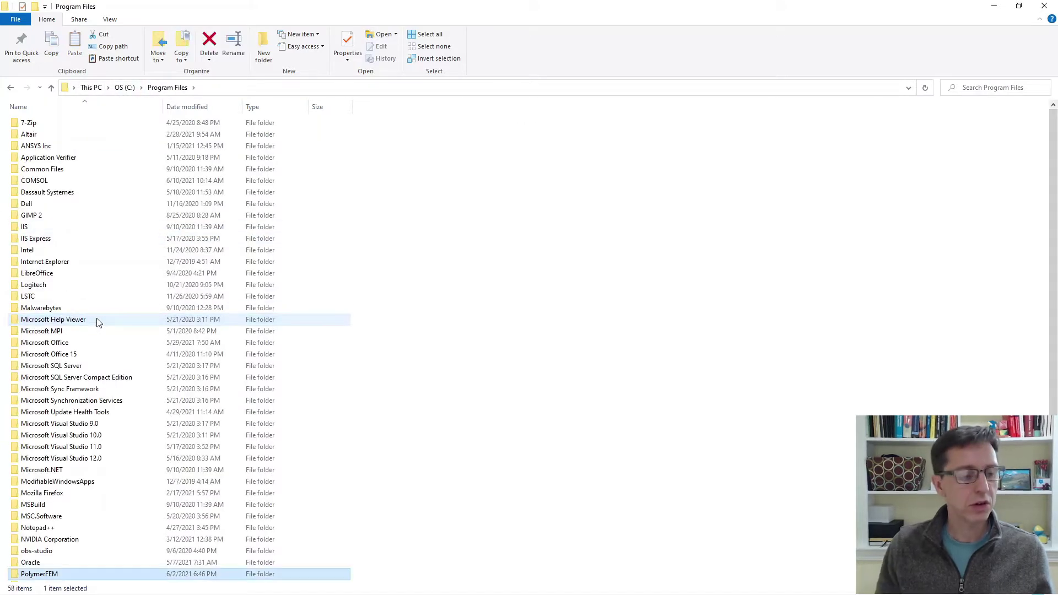
pyautogui.press('Return')
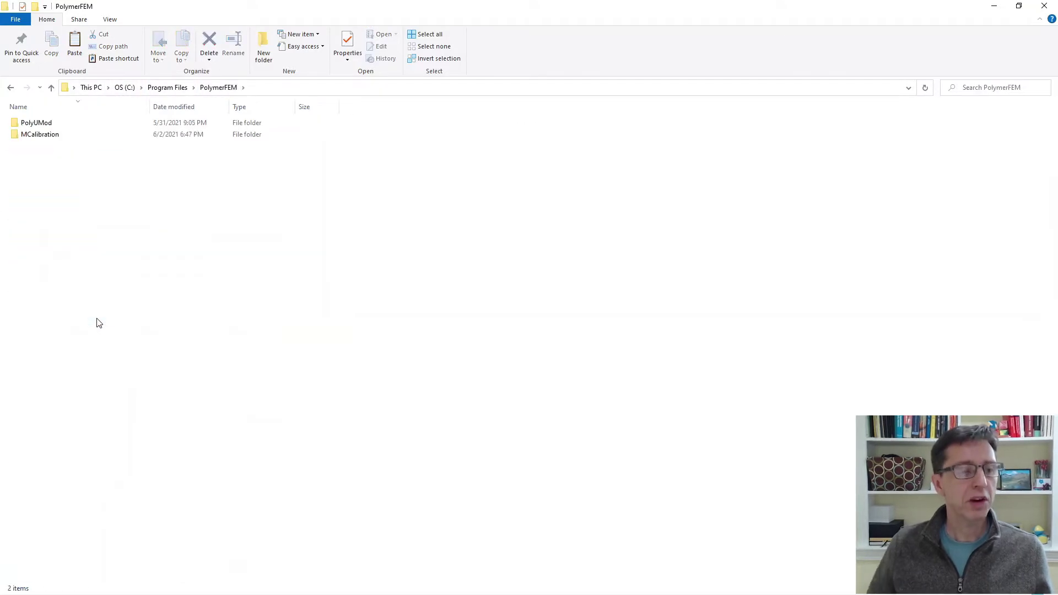
pyautogui.doubleClick(30, 124)
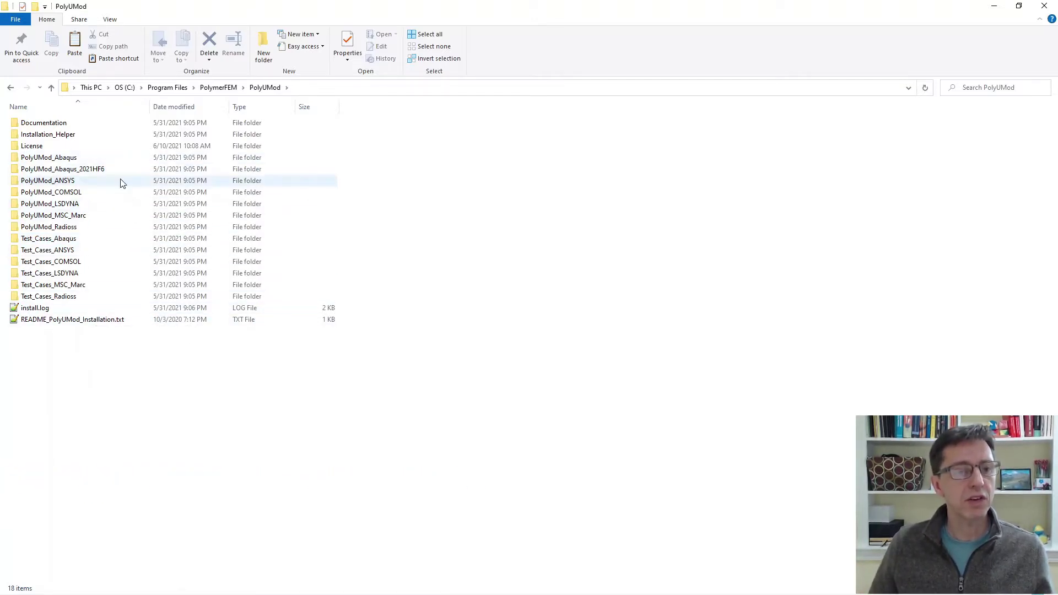
pyautogui.doubleClick(62, 193)
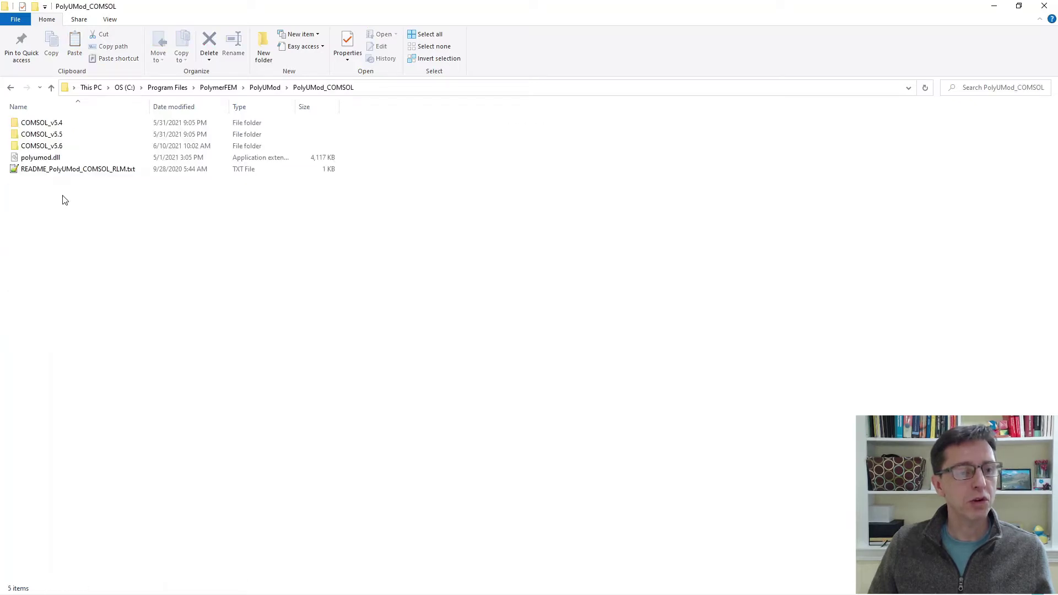
pyautogui.doubleClick(49, 149)
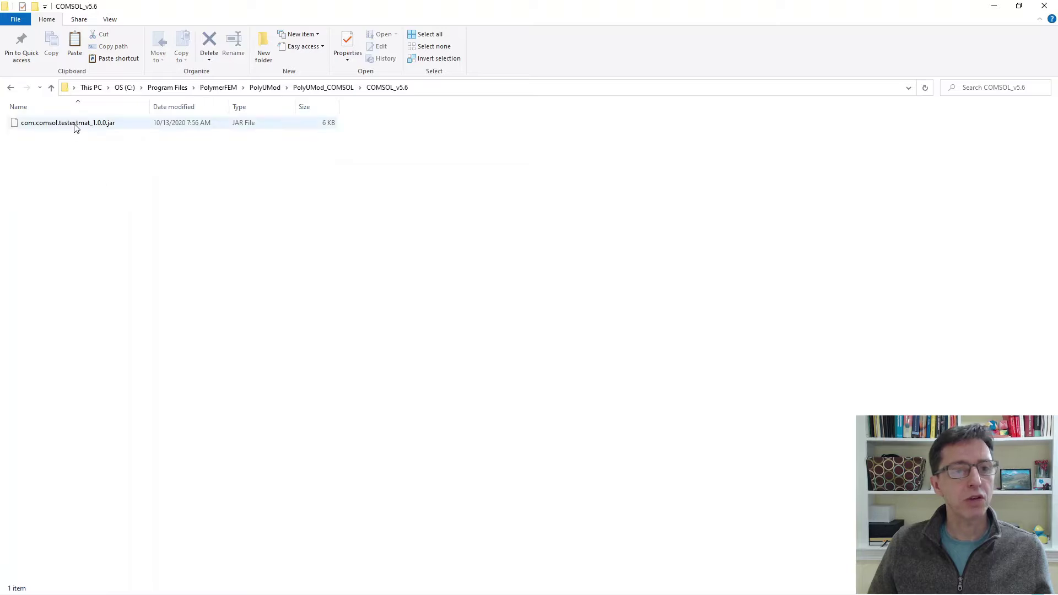
pyautogui.click(76, 128)
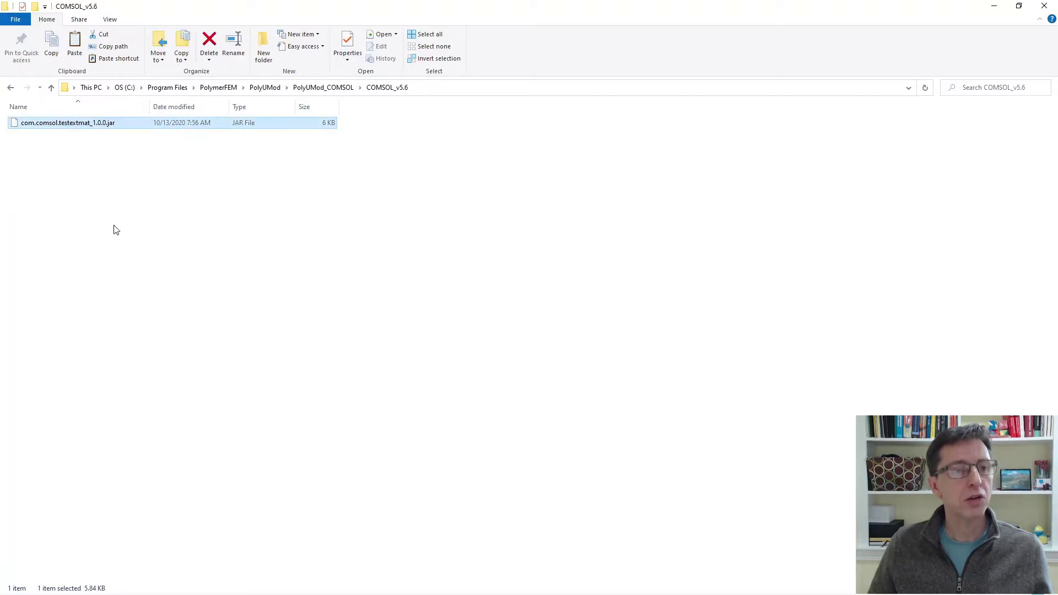
# Step: Paste the jar into COMSOL\COMSOL56\Multiphysics\plugins, granting administrator permission
pyautogui.click(168, 88)
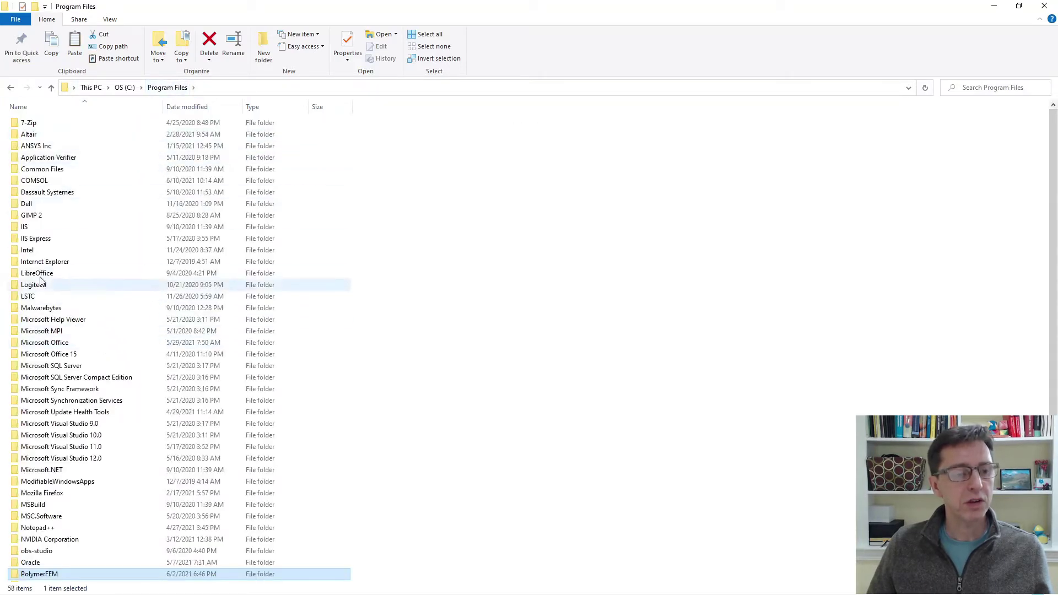
pyautogui.doubleClick(44, 182)
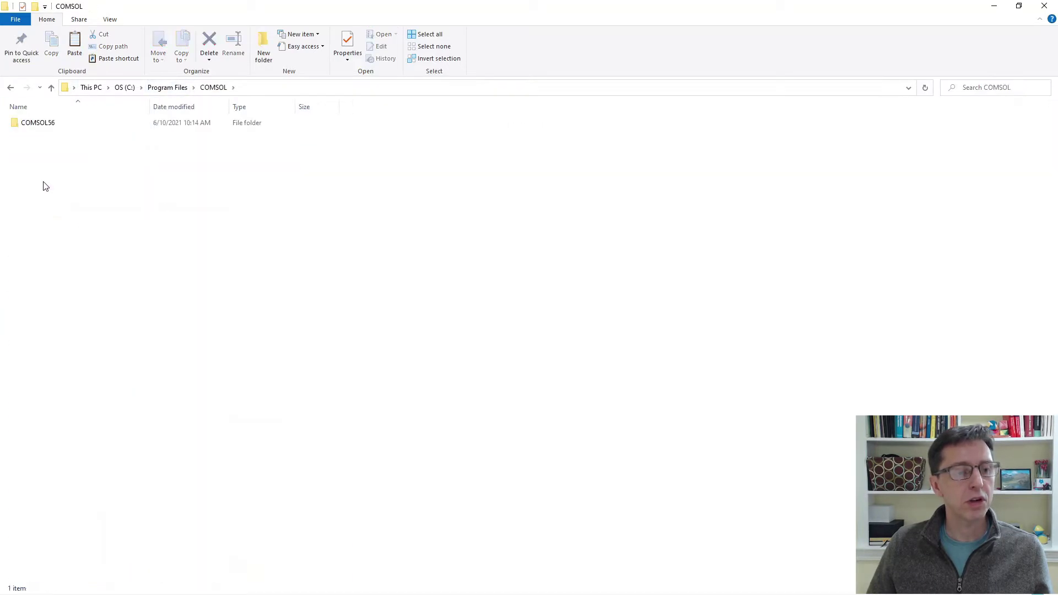
pyautogui.doubleClick(39, 121)
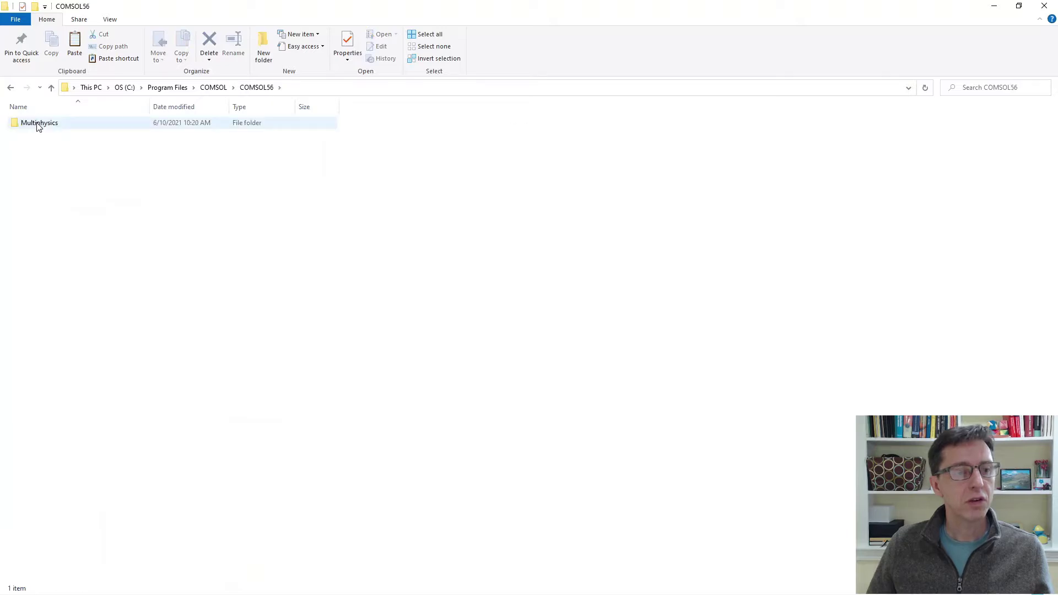
pyautogui.doubleClick(39, 123)
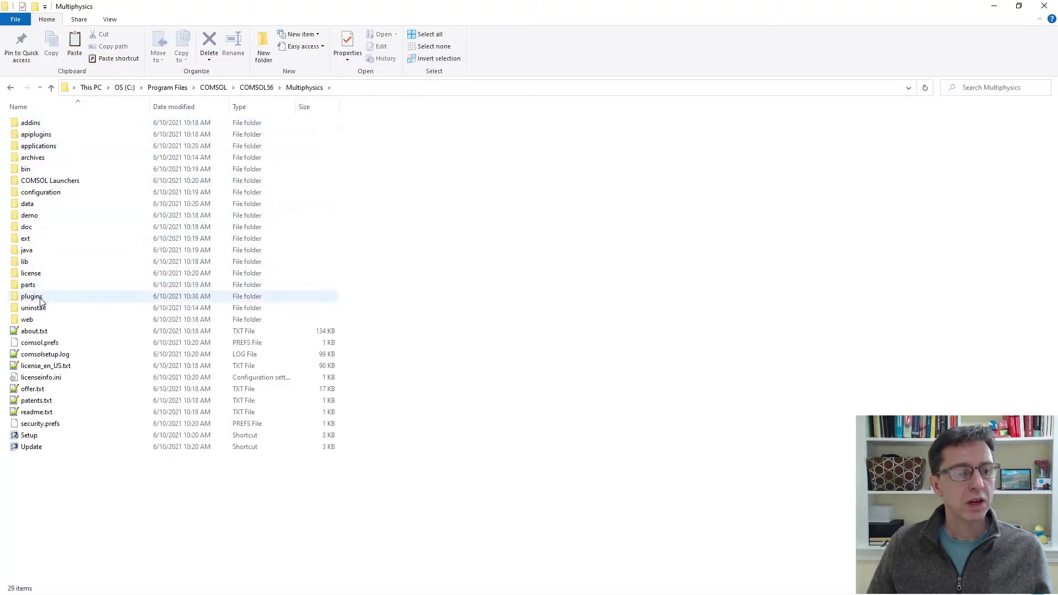
pyautogui.doubleClick(40, 300)
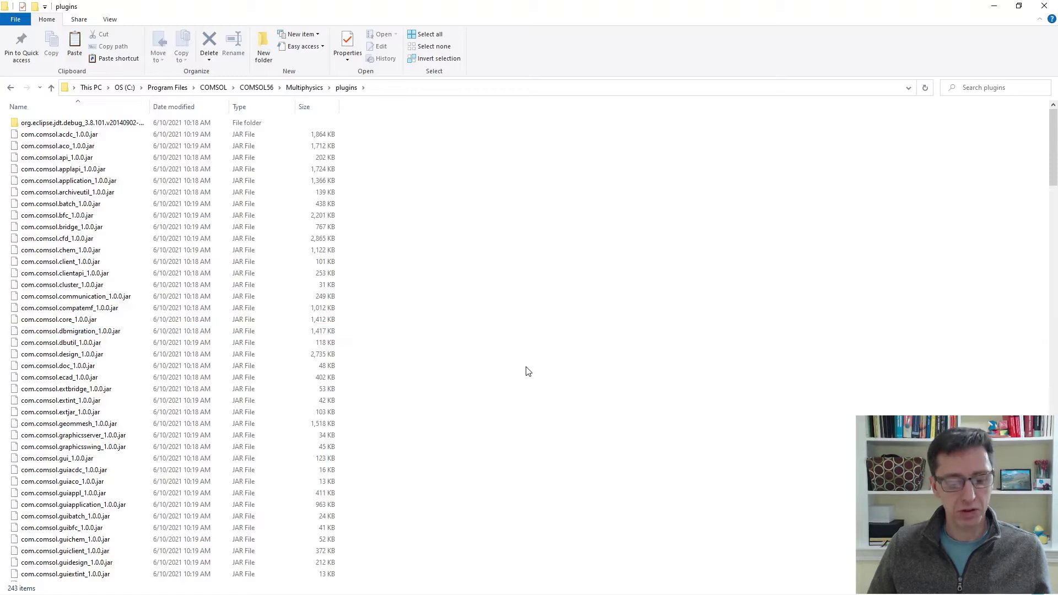
pyautogui.hotkey('ctrl', 'v')
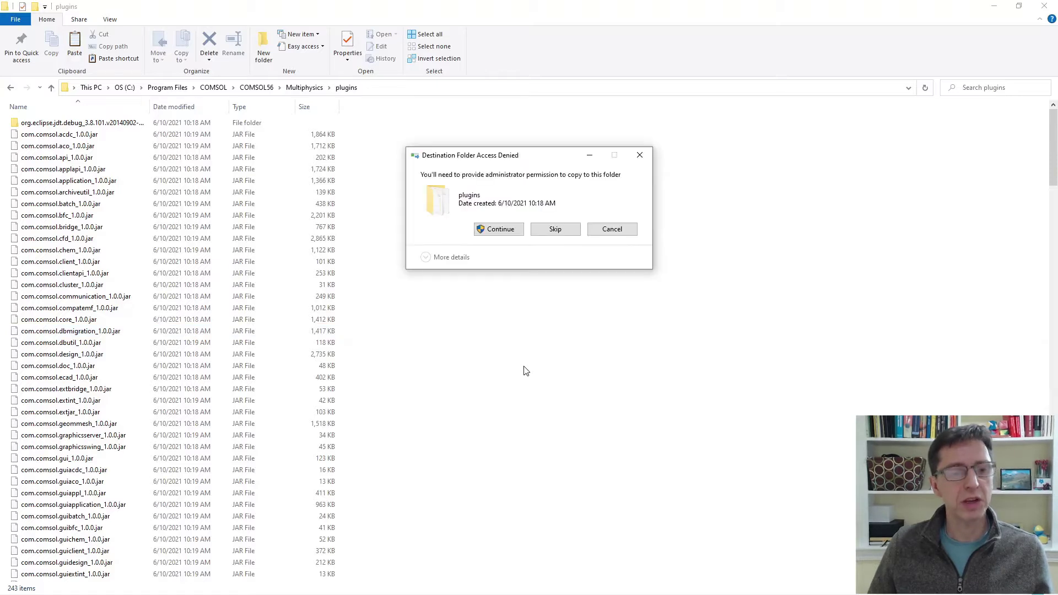
pyautogui.click(499, 229)
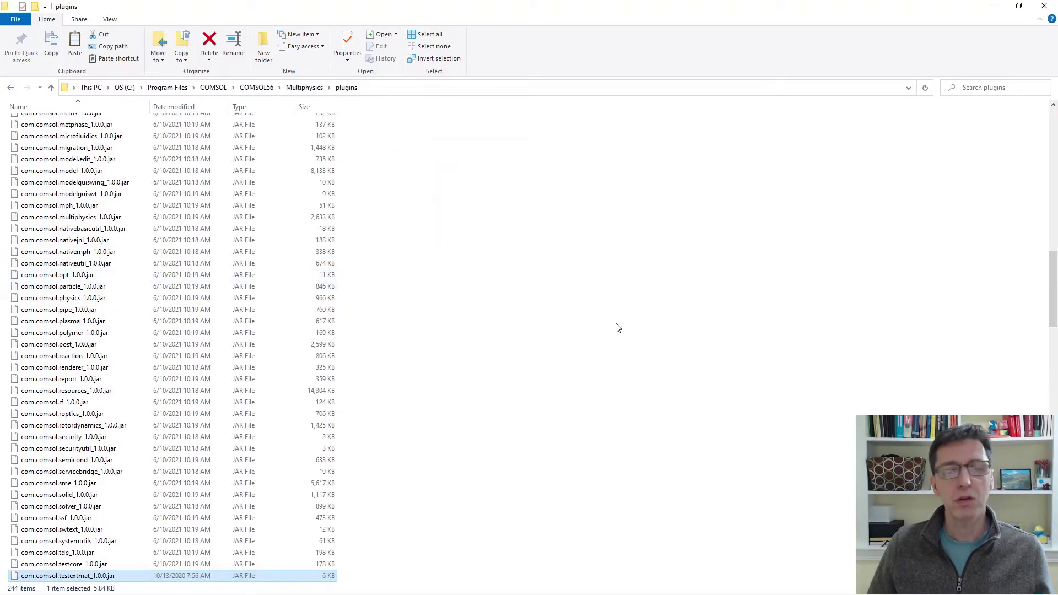
# Step: Select PolyUModCOMSOL_TNM_Demo1.mph in PolyUMod's Test_Cases_COMSOL folder
pyautogui.scroll(-5, 554, 368)
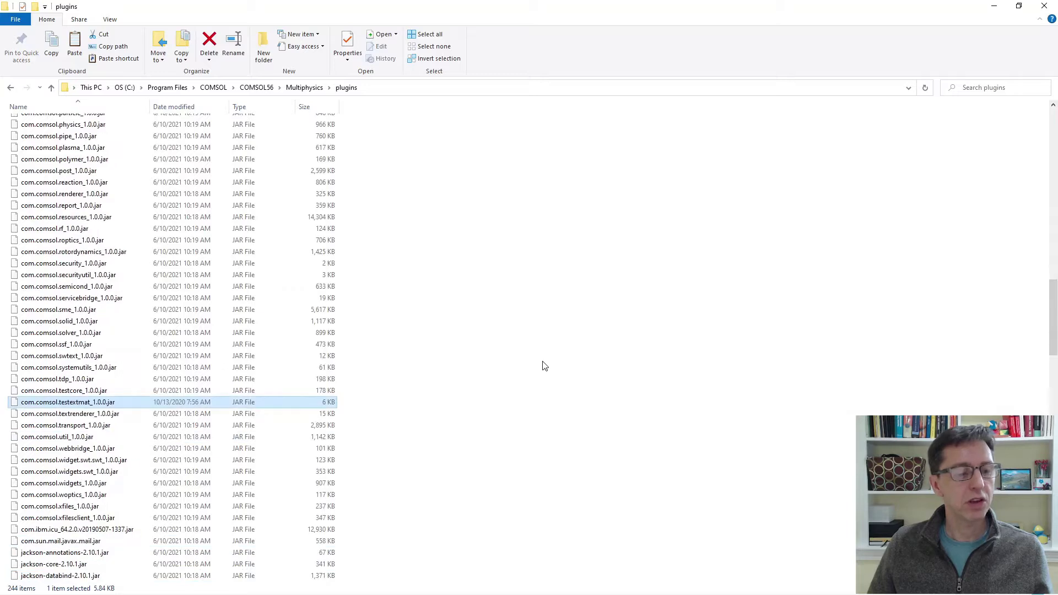
pyautogui.click(156, 88)
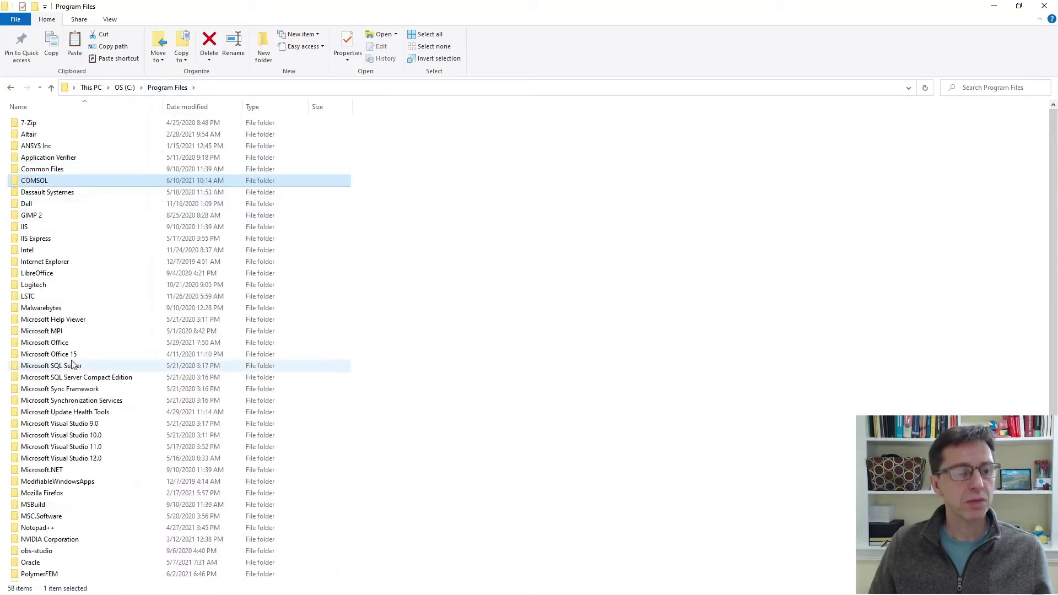
pyautogui.doubleClick(54, 575)
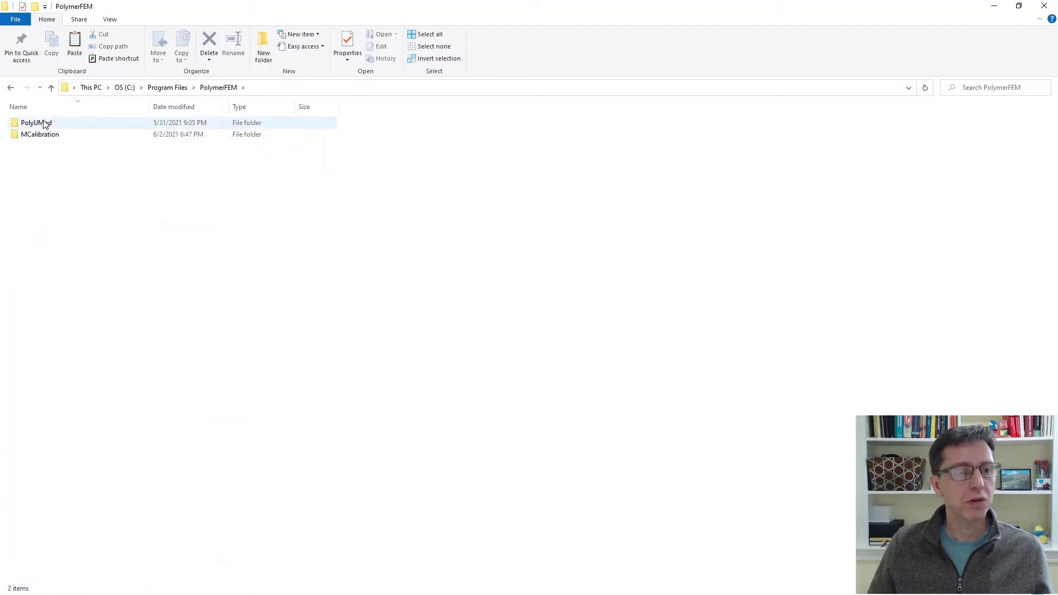
pyautogui.doubleClick(45, 124)
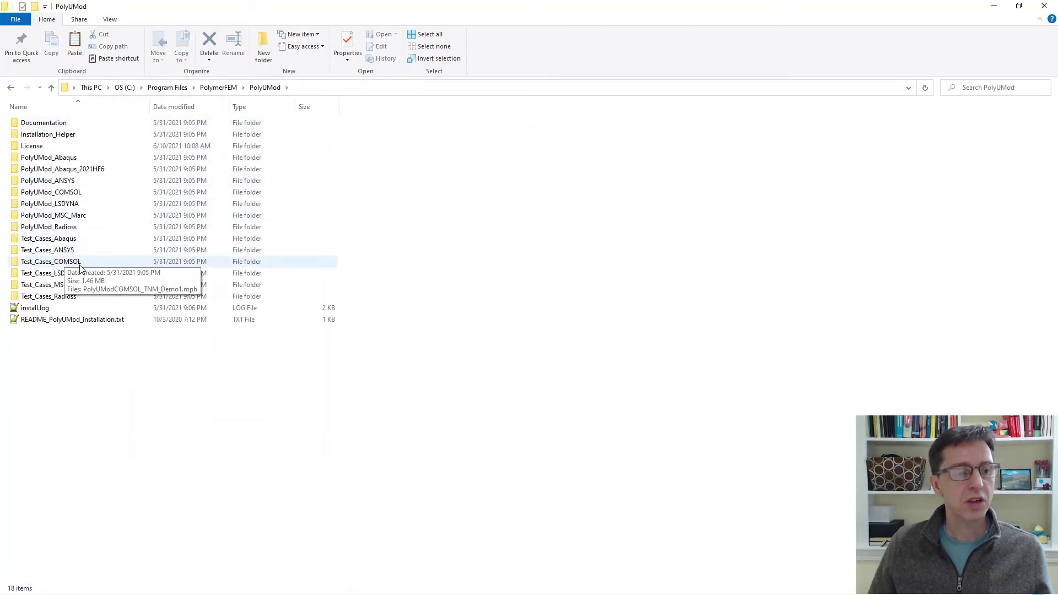
pyautogui.doubleClick(80, 264)
pyautogui.click(77, 124)
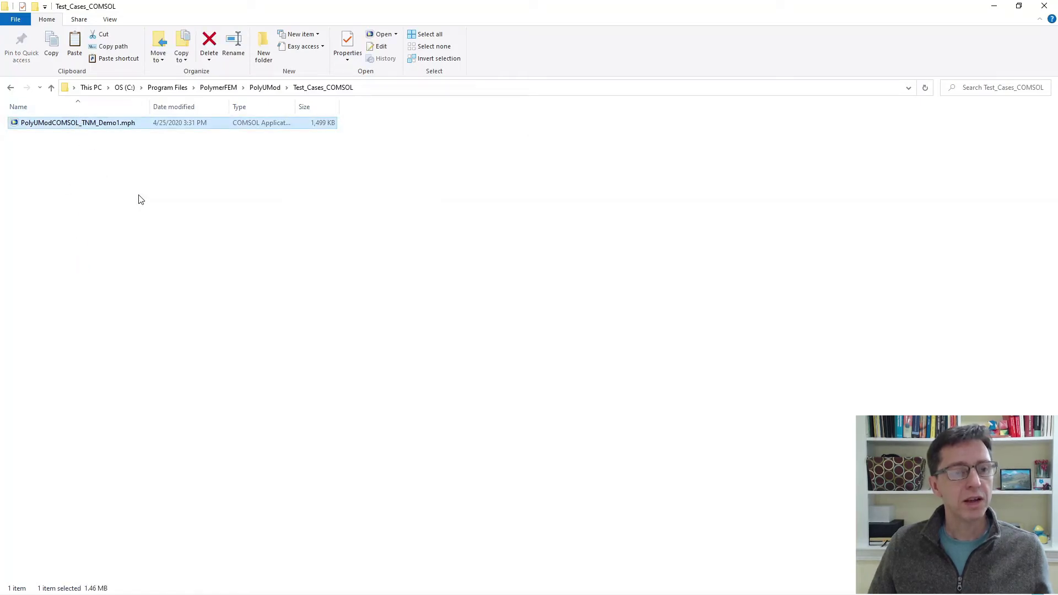
# Step: Open PolyUModCOMSOL_TNM_Demo1.mph from C:\Temp in COMSOL
pyautogui.click(125, 88)
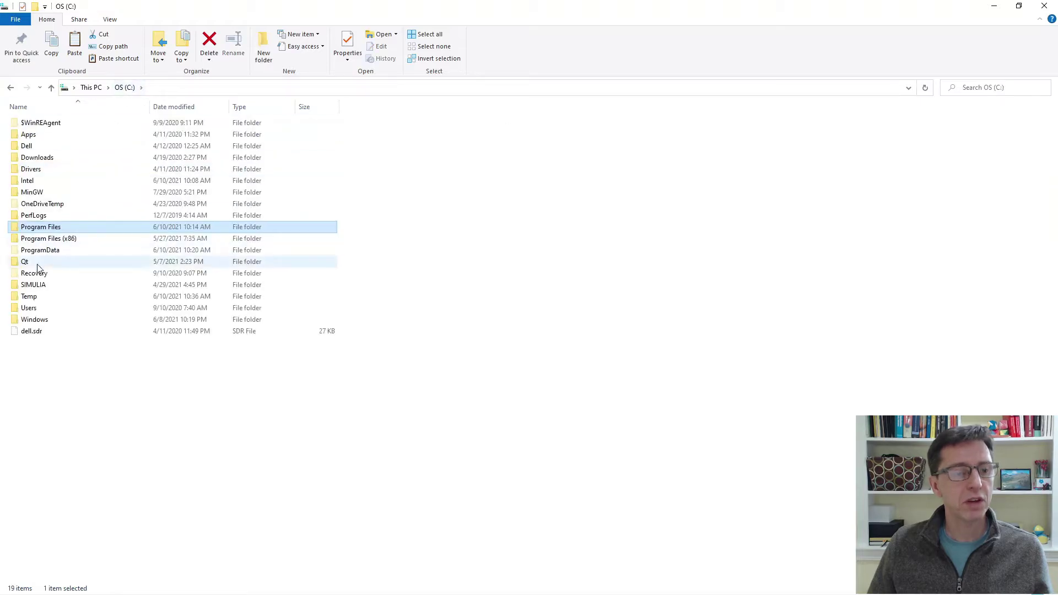
pyautogui.doubleClick(29, 297)
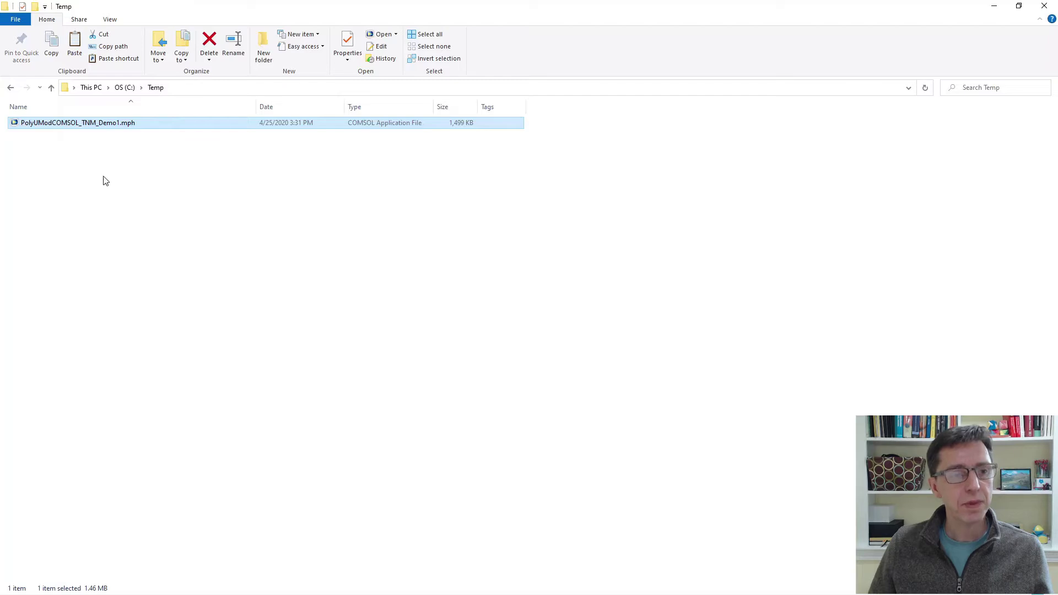
pyautogui.doubleClick(77, 123)
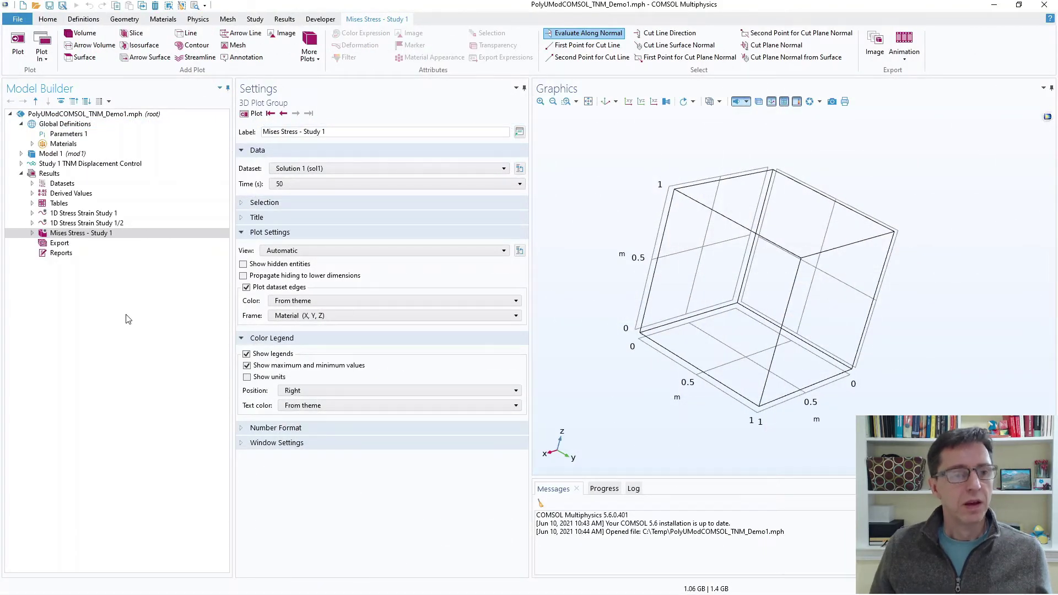
# Step: View the demo model's root properties, then the Global Definitions Materials settings
pyautogui.click(75, 114)
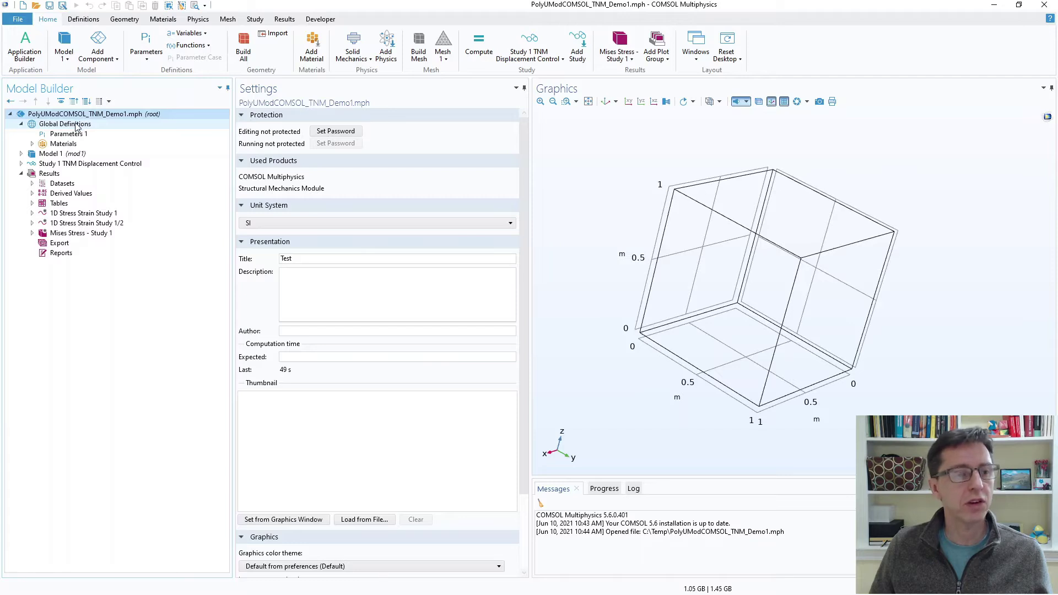
pyautogui.click(35, 143)
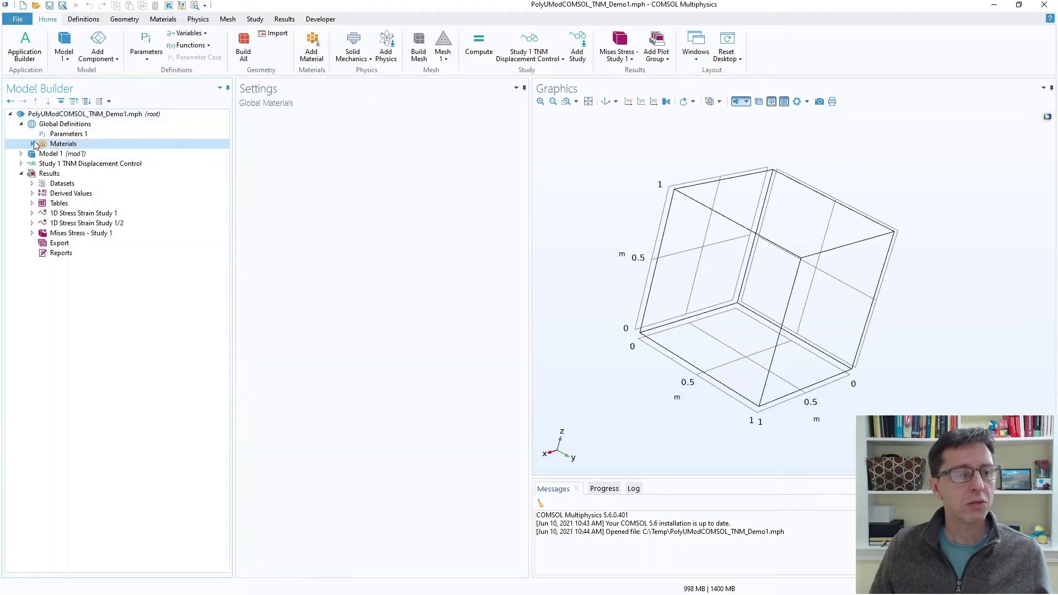
# Step: Point External Material TNM 1's Windows 64-bit library to PolyUMod_COMSOL\polyumod.dll
pyautogui.click(32, 144)
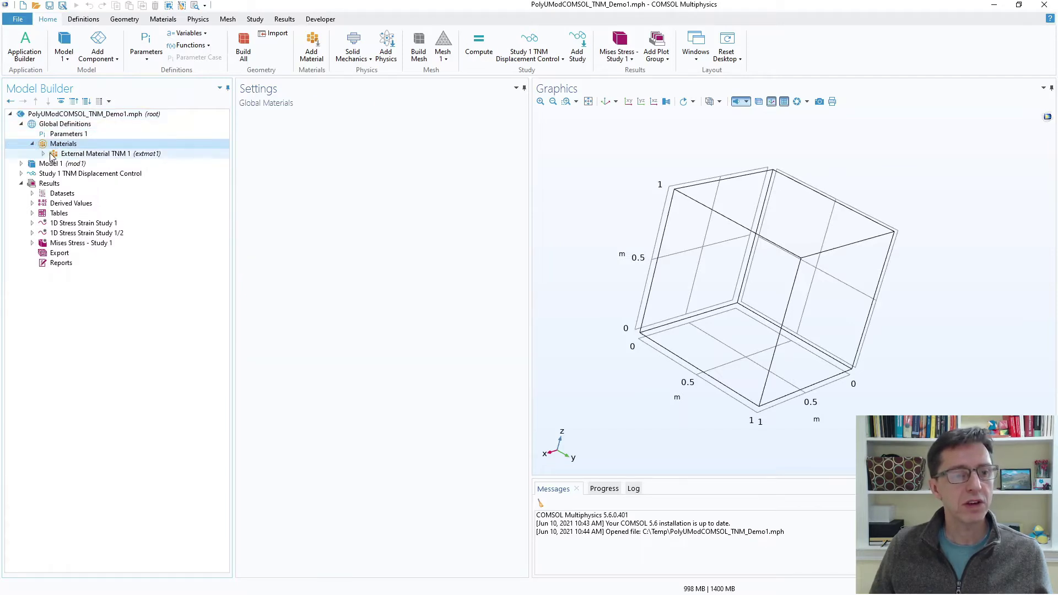
pyautogui.click(43, 155)
pyautogui.click(73, 158)
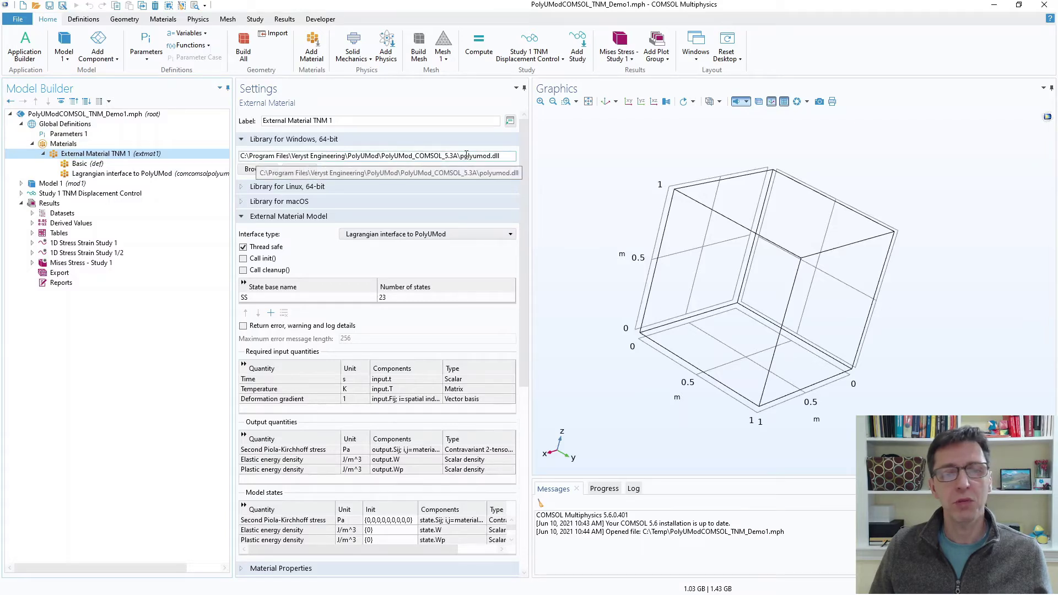
pyautogui.click(251, 170)
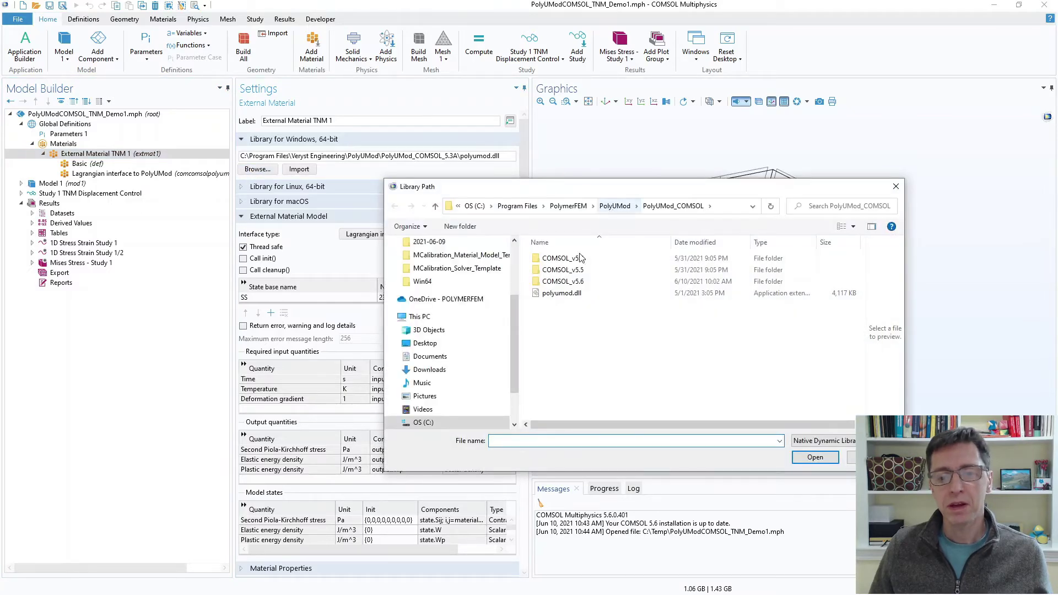
pyautogui.click(571, 294)
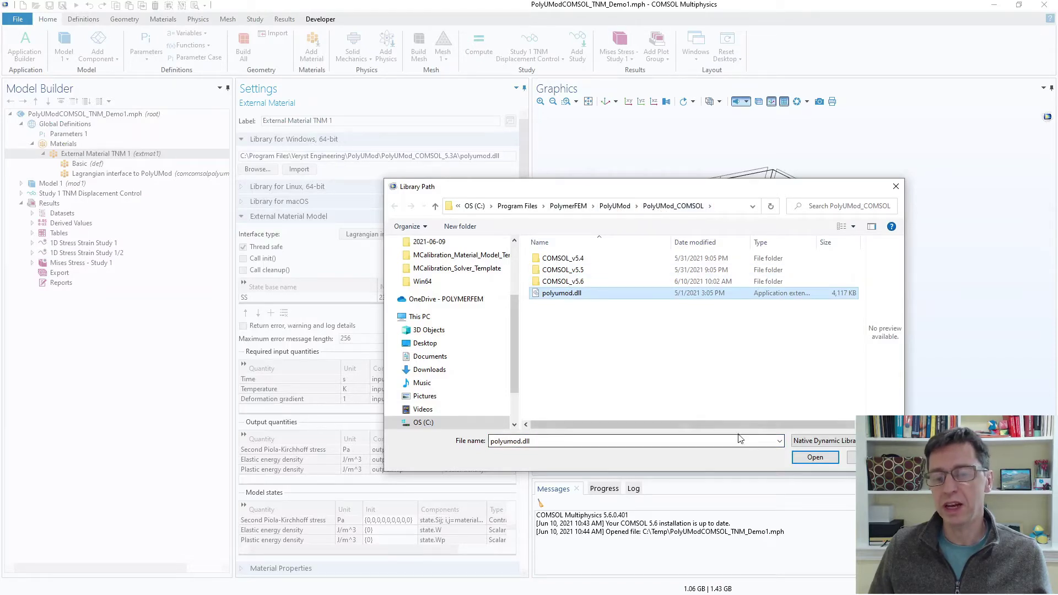
pyautogui.click(815, 456)
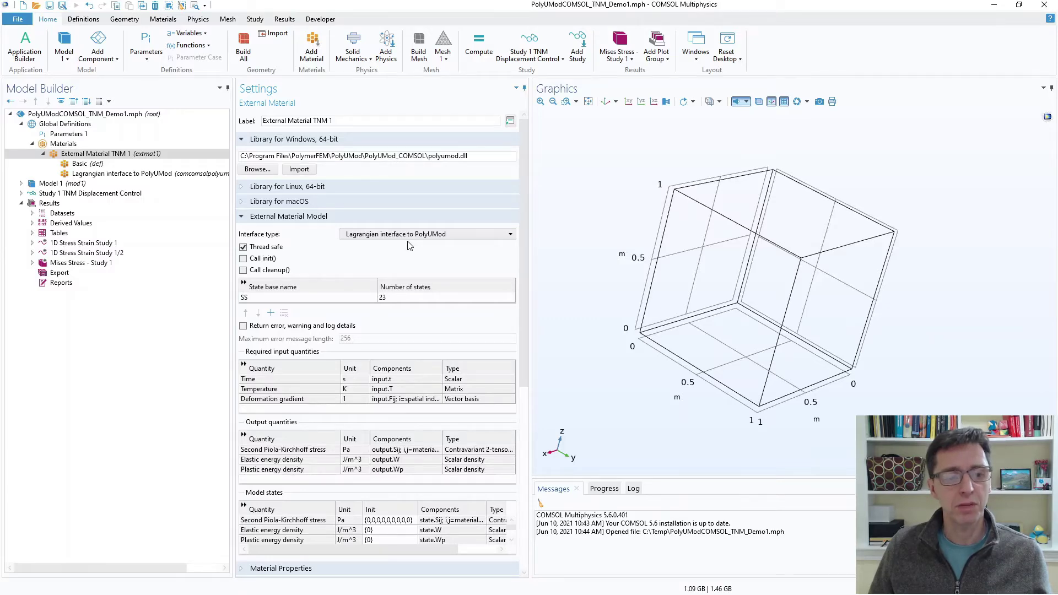
pyautogui.scroll(-6, 409, 246)
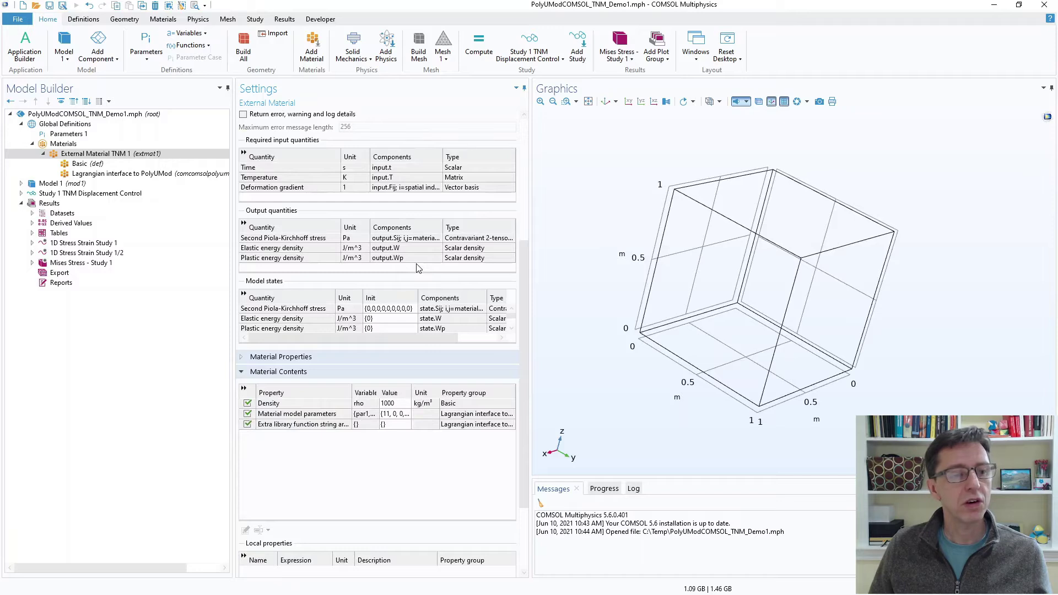
pyautogui.click(145, 174)
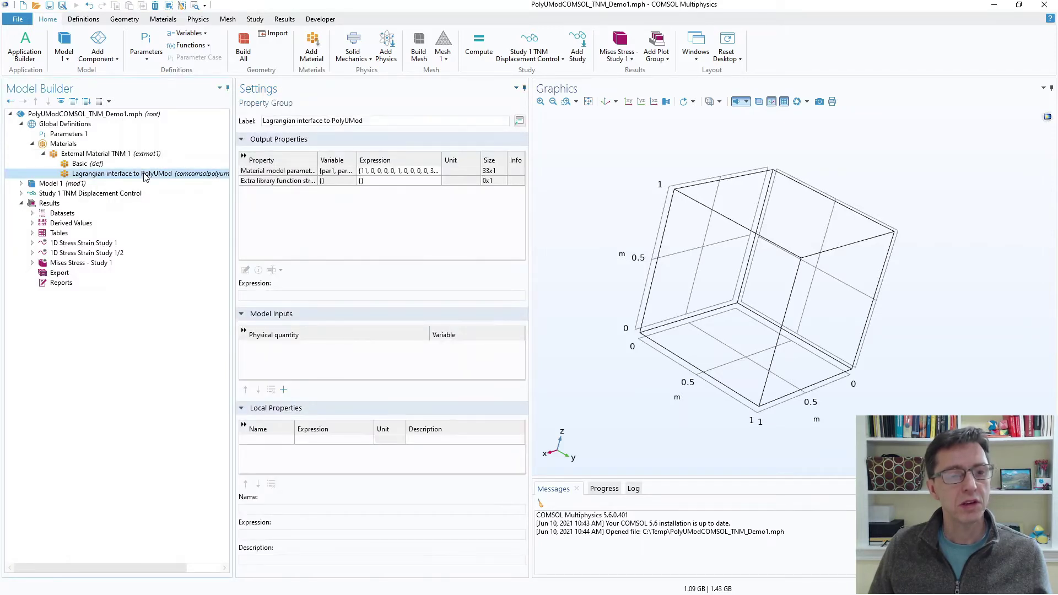
# Step: Inspect the Material model parameters expression {11, 0, 0, 0, 0, 1, …} for the Three Network model
pyautogui.click(287, 172)
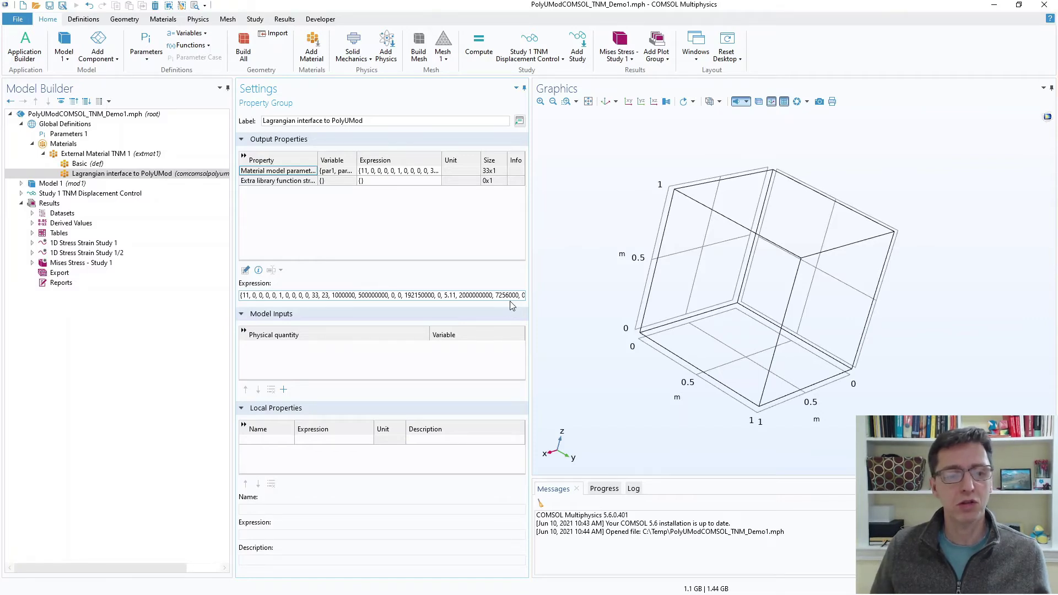
pyautogui.click(241, 296)
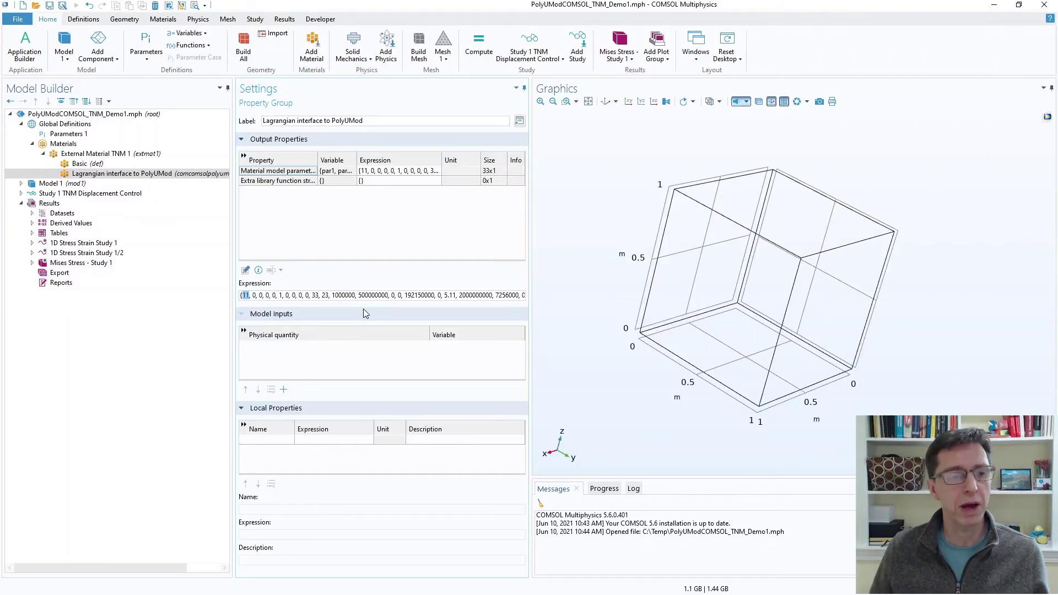
# Step: Expand Model 1's Solid Mechanics features and the study, then view Study 1 TNM Displacement Control settings
pyautogui.click(21, 193)
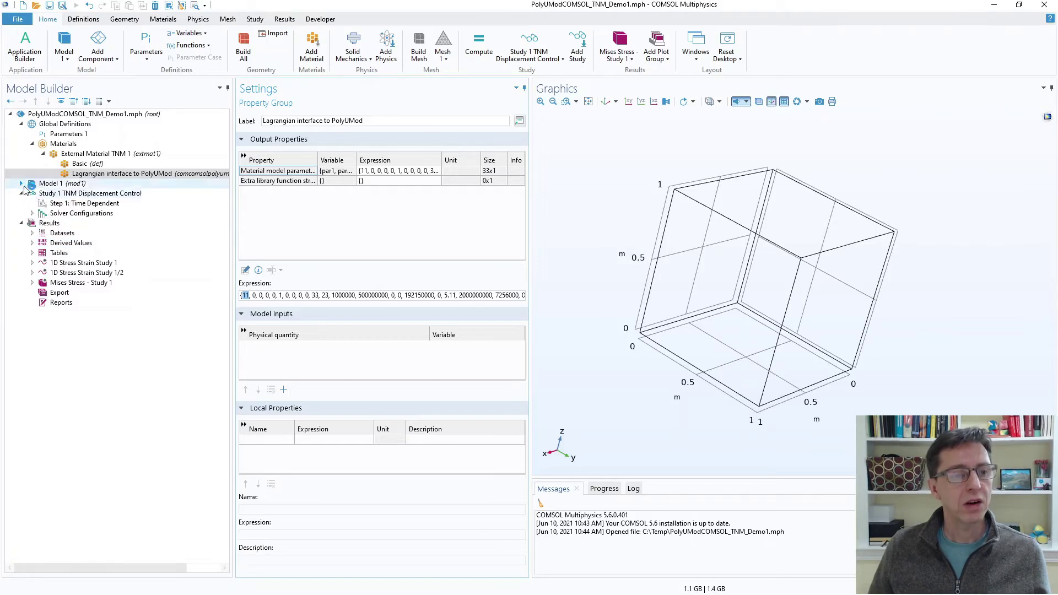
pyautogui.click(21, 183)
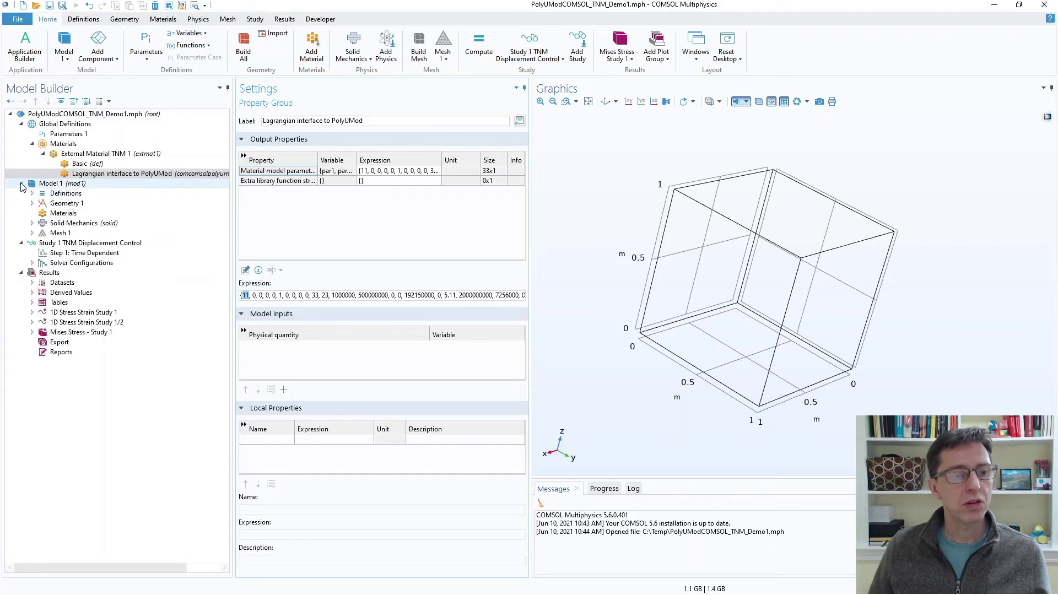
pyautogui.click(56, 224)
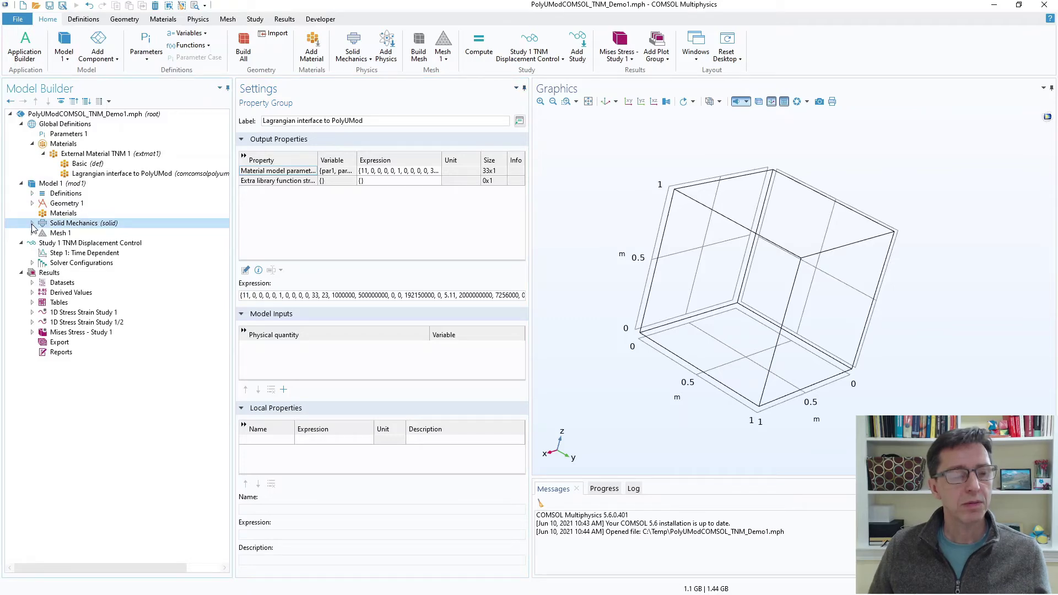
pyautogui.click(32, 224)
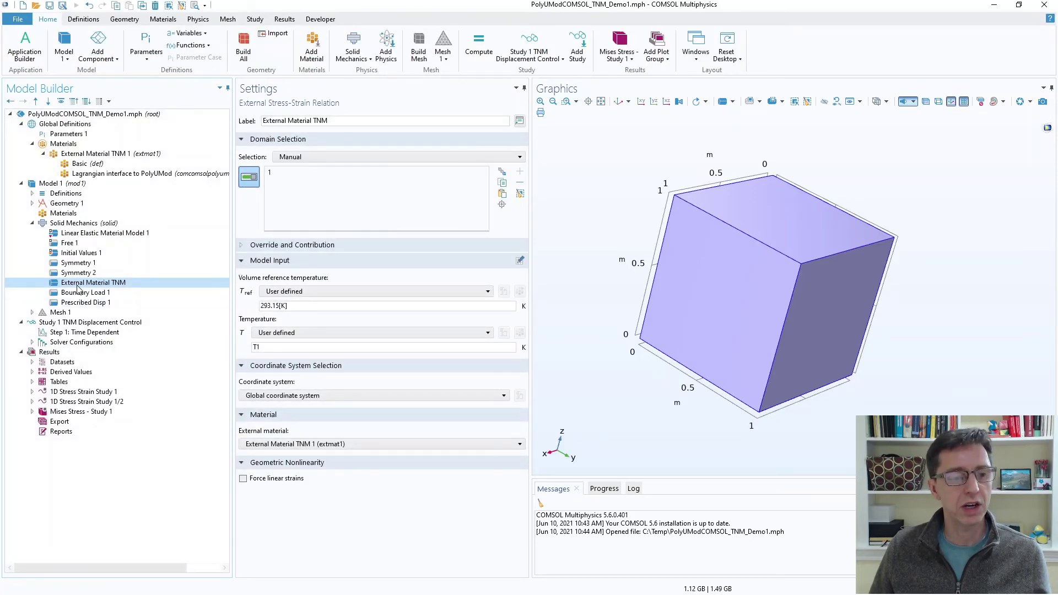
pyautogui.click(84, 324)
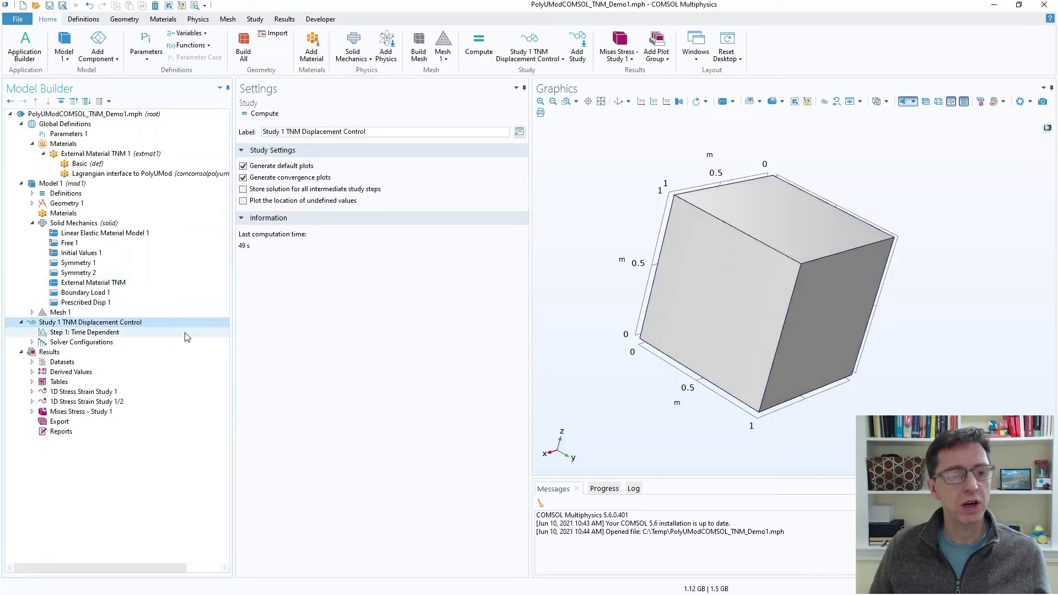
# Step: Compute Study 1 TNM Displacement Control, which solves in 167 seconds
pyautogui.click(477, 49)
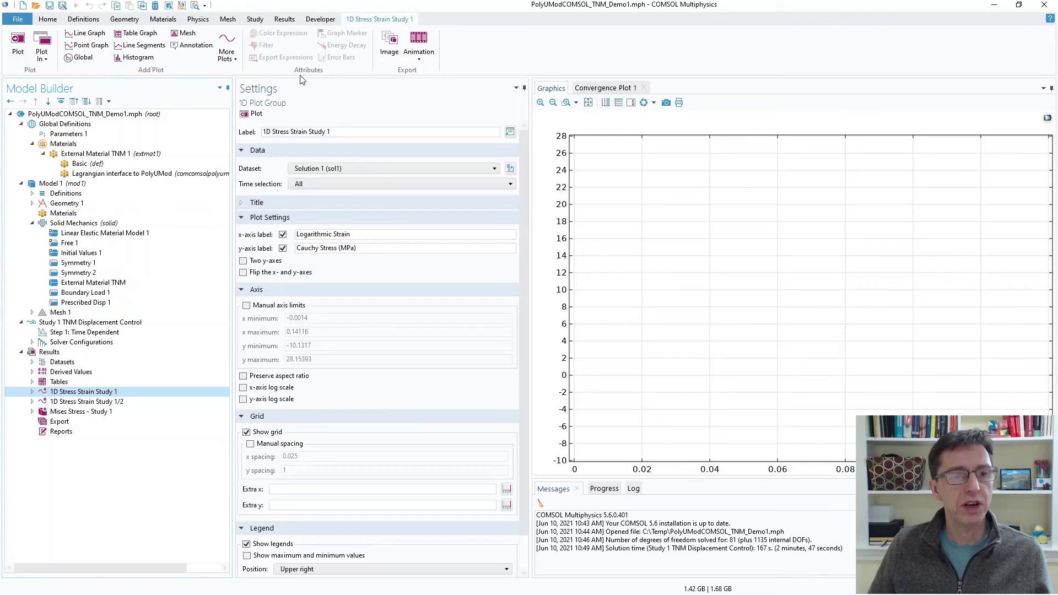
# Step: Plot Cauchy stress (MPa) versus logarithmic strain in 1D Stress Strain Study 1
pyautogui.click(255, 115)
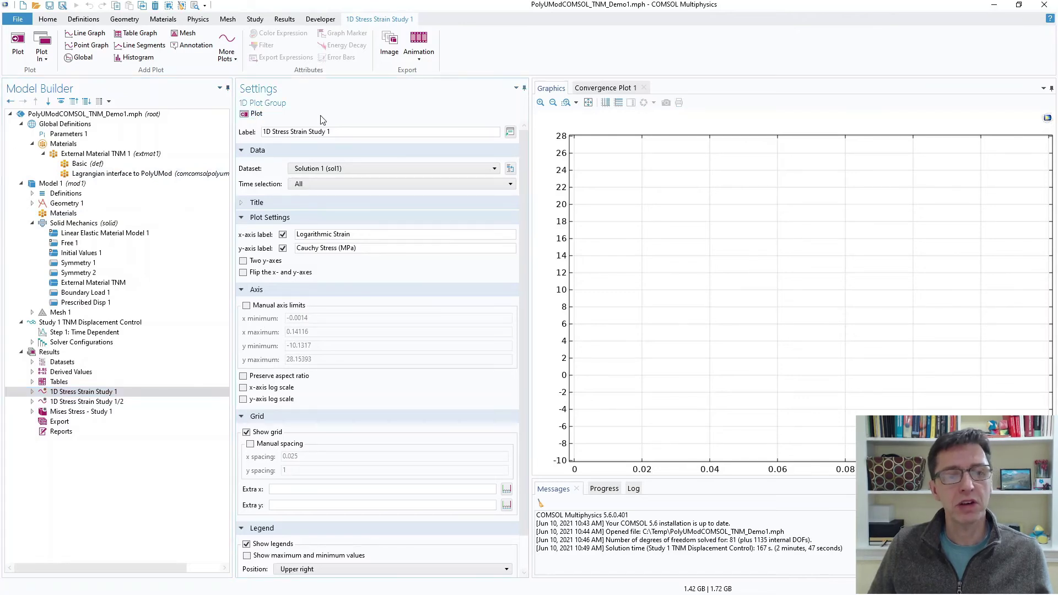